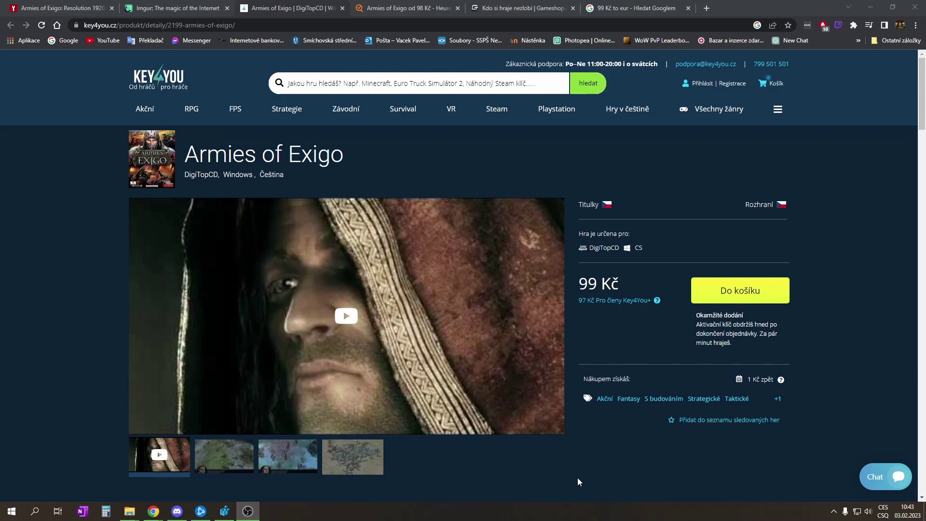
# - Compare the Armies of Exigo prices on the key4you, Heureka and Gameshop tabs
pyautogui.click(599, 477)
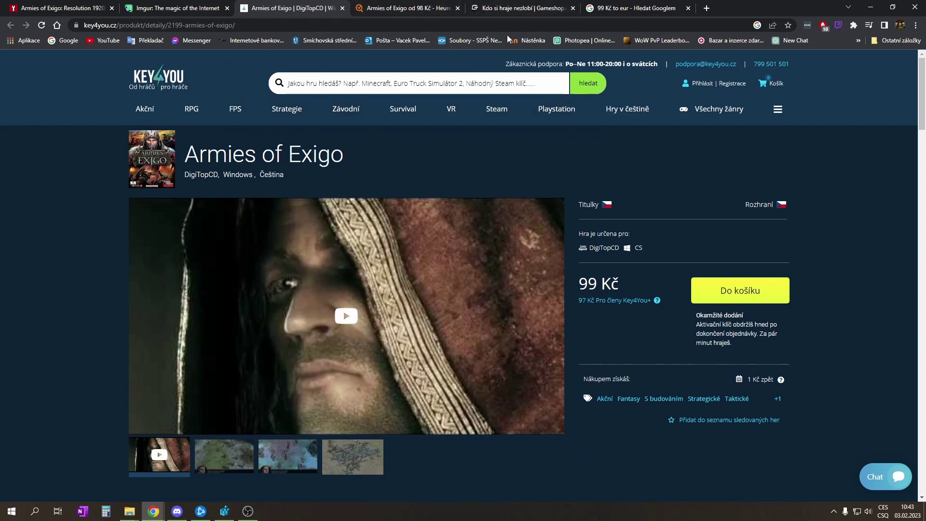
pyautogui.click(431, 7)
pyautogui.hotkey('ctrl', 'Tab')
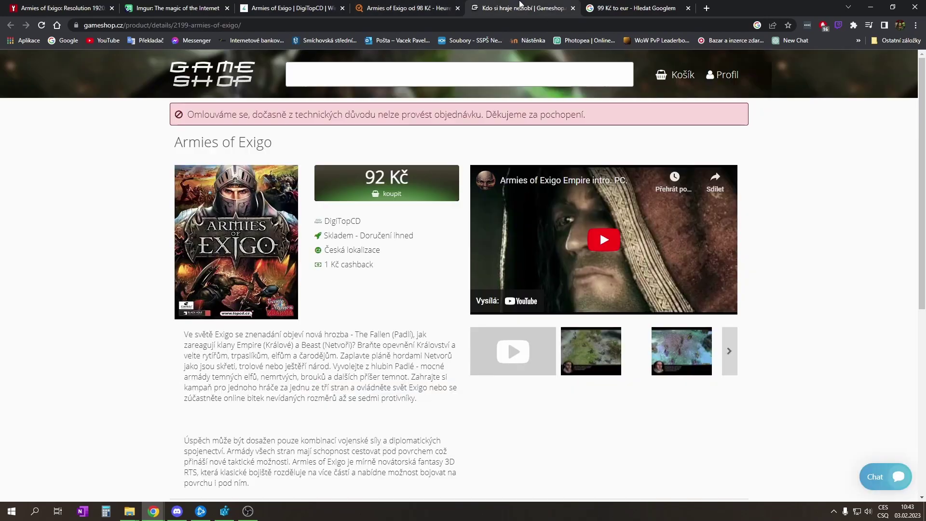
pyautogui.click(410, 6)
pyautogui.click(284, 7)
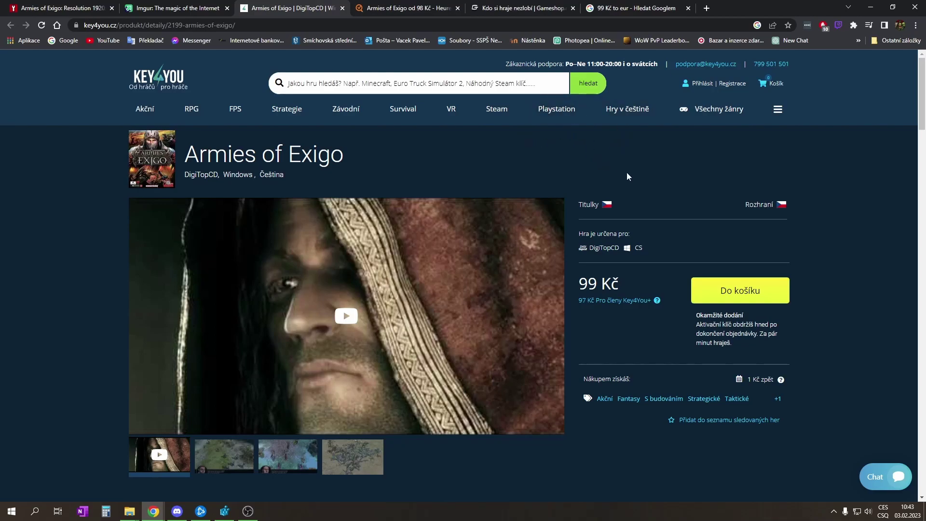
# - Select the 99 Kč key4you price and view its conversion to 4,17 EUR
pyautogui.moveTo(622, 292); pyautogui.dragTo(580, 285)
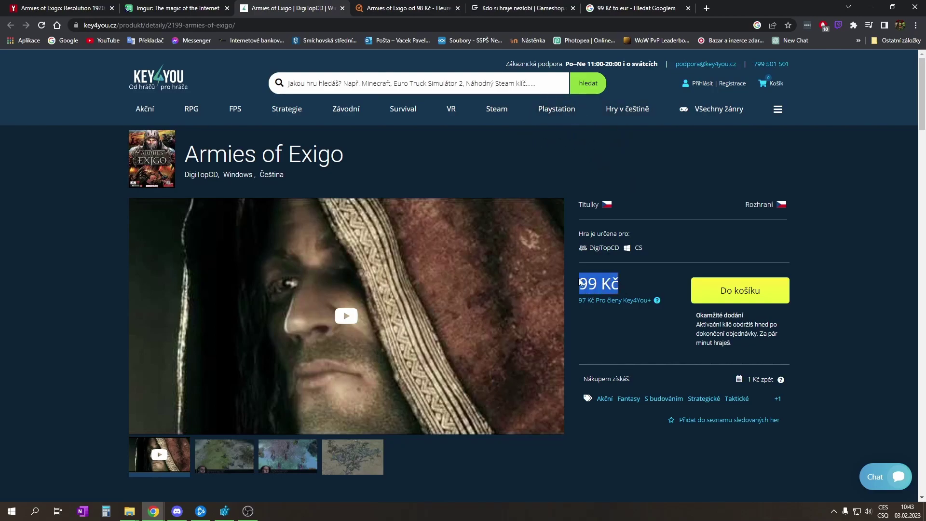
pyautogui.click(650, 136)
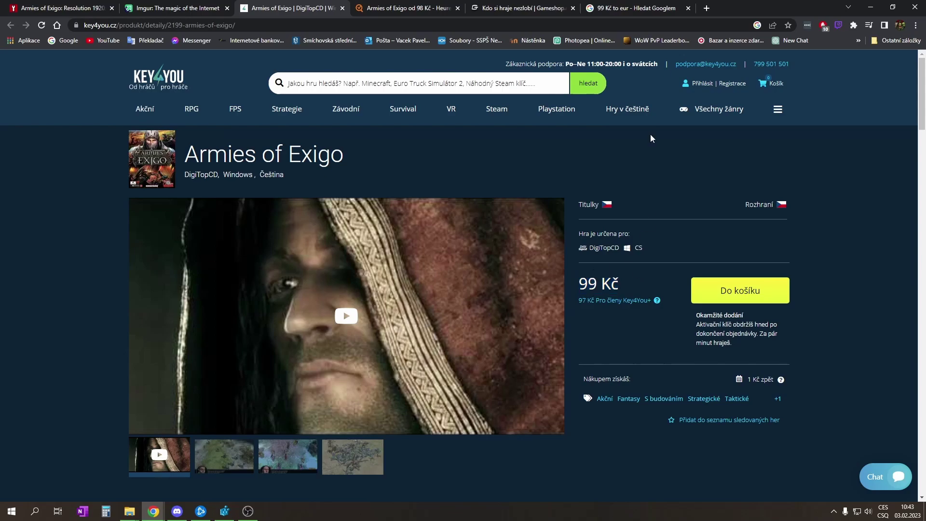
pyautogui.click(651, 8)
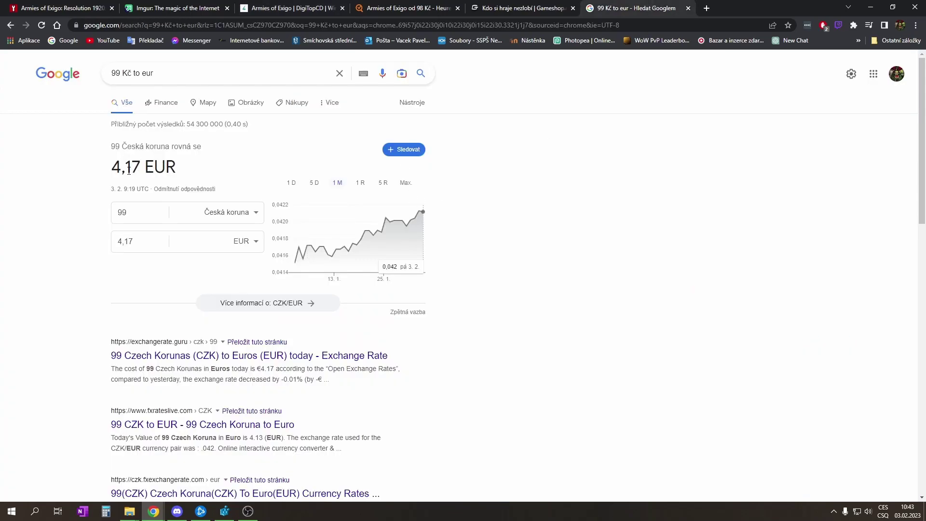
# - Show the ModDB Resolution 1920x1080 addon header and details: an 8.31 MB Public Domain download
pyautogui.click(297, 3)
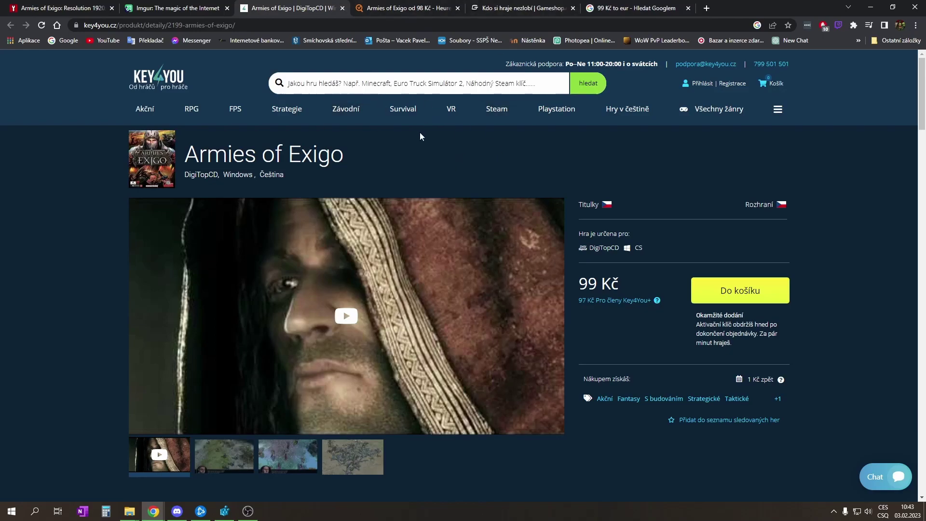
pyautogui.click(66, 5)
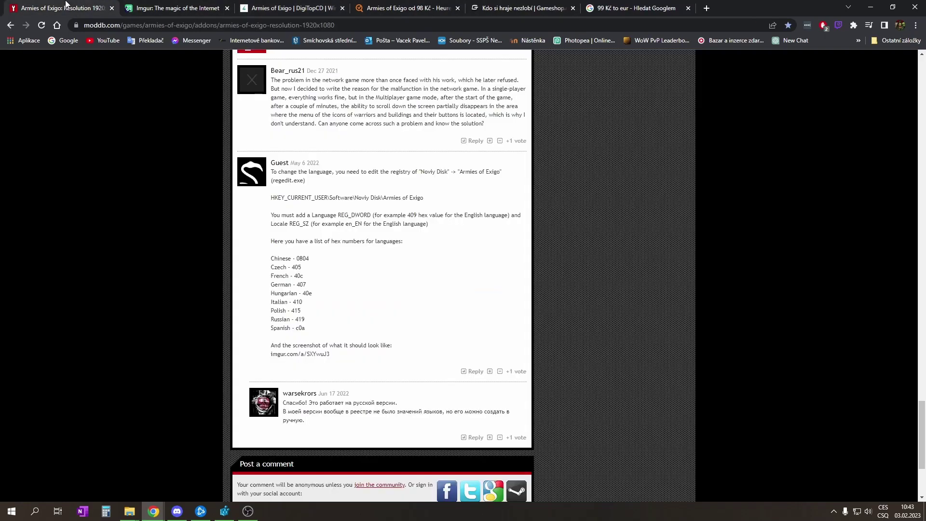
pyautogui.moveTo(916, 420); pyautogui.dragTo(921, 93)
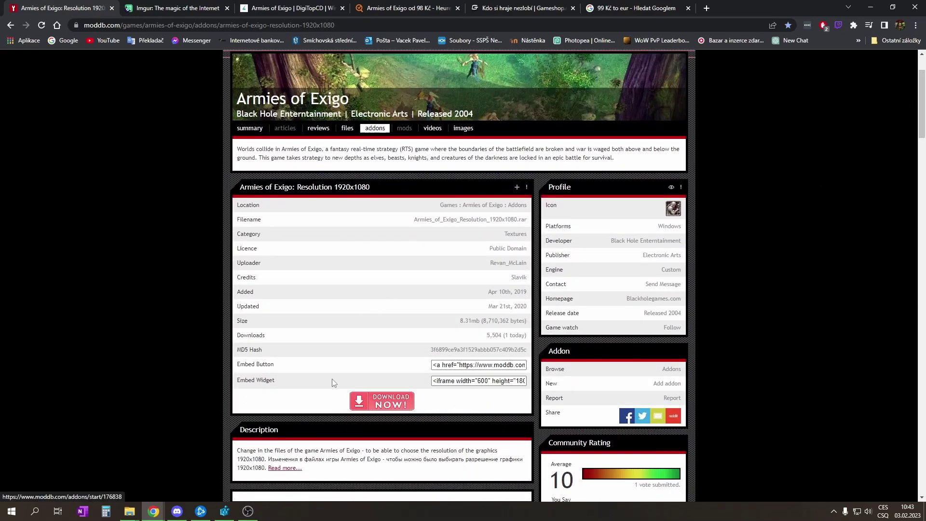
pyautogui.click(134, 515)
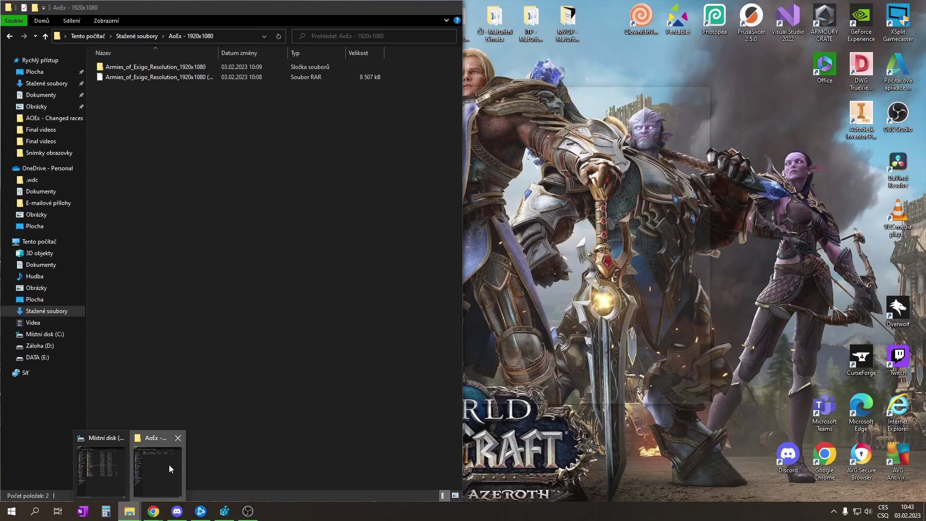
# - Open Armies_of_Exigo_Resolution_1920x1080's version 1 folder and select Data1.ork and Exigo_fullscreen
pyautogui.click(169, 465)
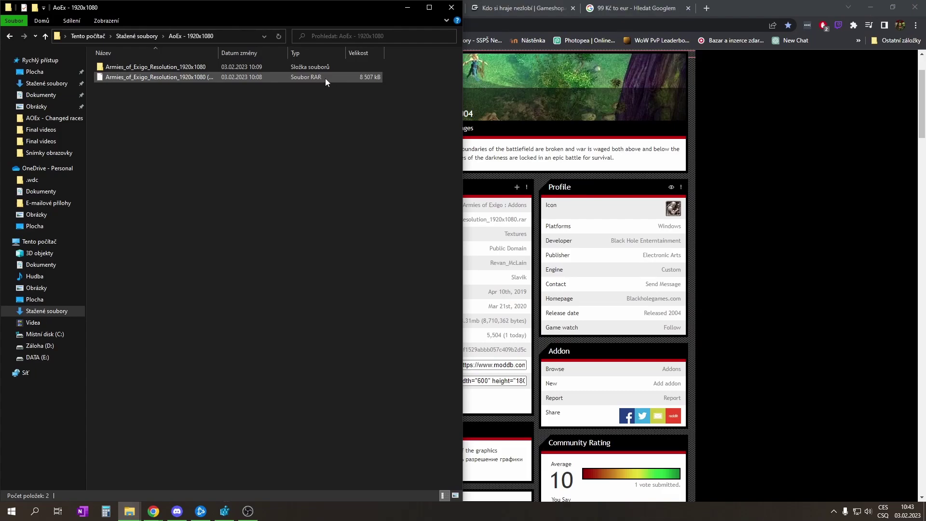
pyautogui.doubleClick(236, 63)
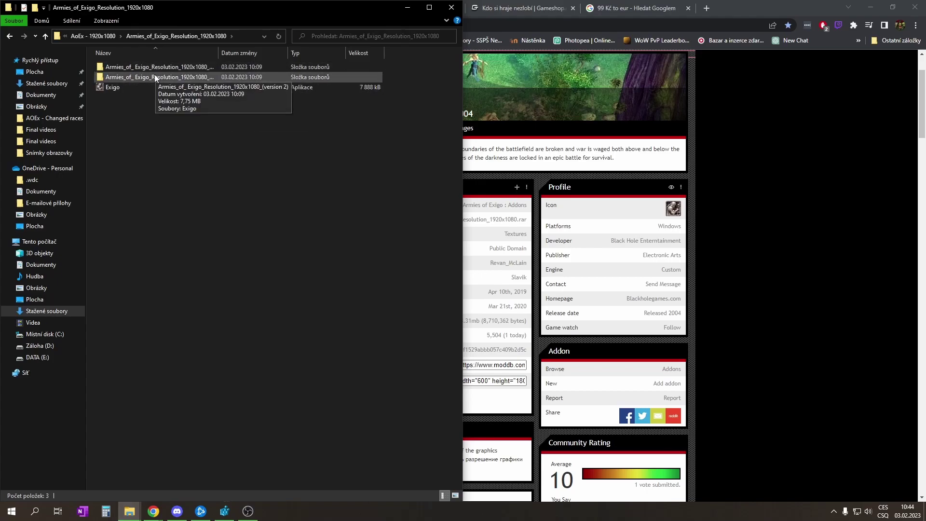
pyautogui.click(158, 66)
pyautogui.click(155, 78)
pyautogui.click(113, 87)
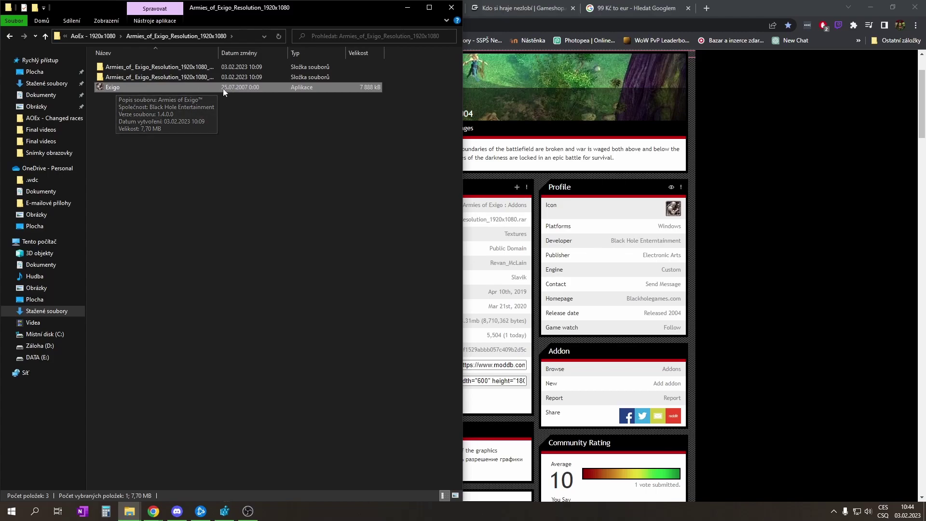
pyautogui.doubleClick(139, 68)
pyautogui.moveTo(203, 106); pyautogui.dragTo(135, 67)
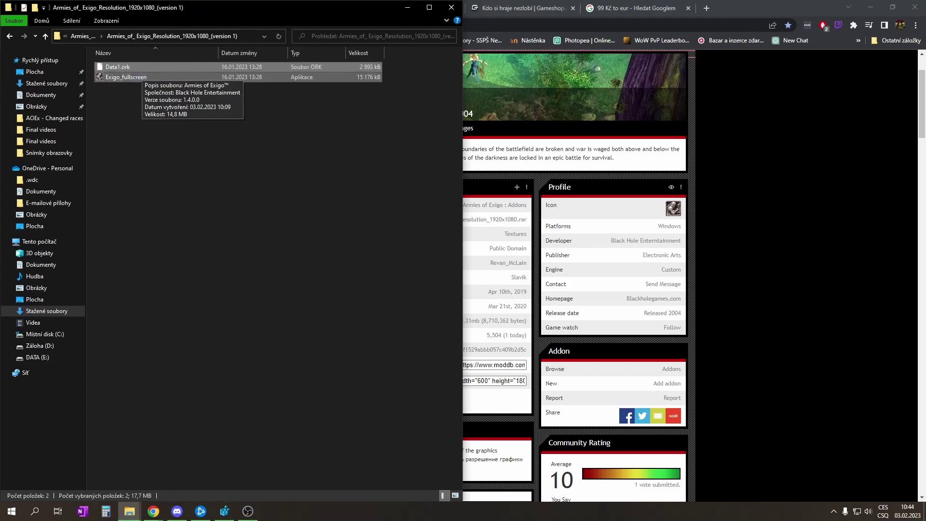
pyautogui.click(129, 511)
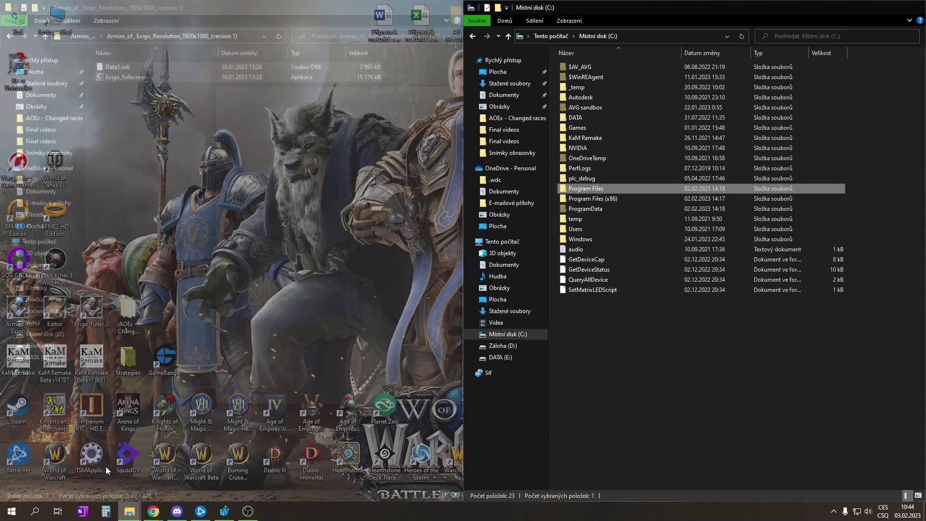
# - Put Data1.ork and Exigo_fullscreen into C:\Program Files\Armies of Exigo alongside the mod folder
pyautogui.click(109, 471)
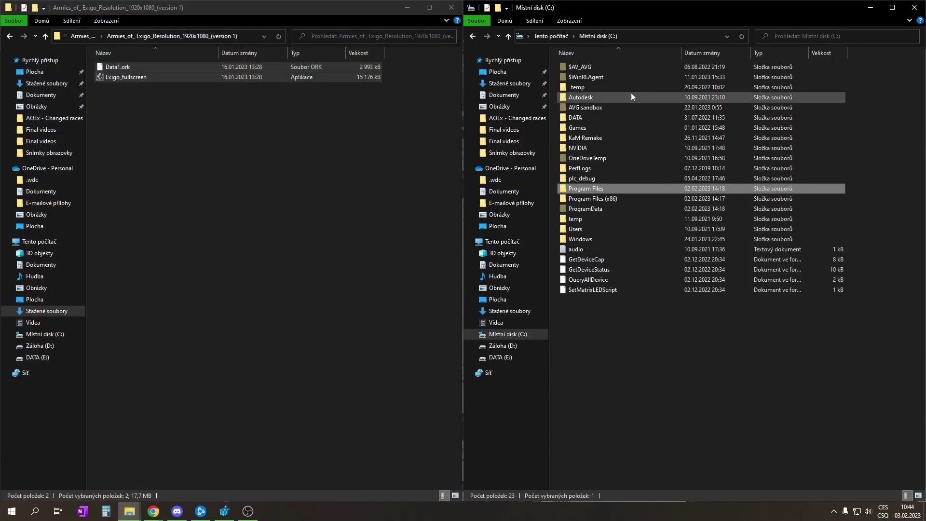
pyautogui.doubleClick(589, 192)
pyautogui.doubleClick(595, 77)
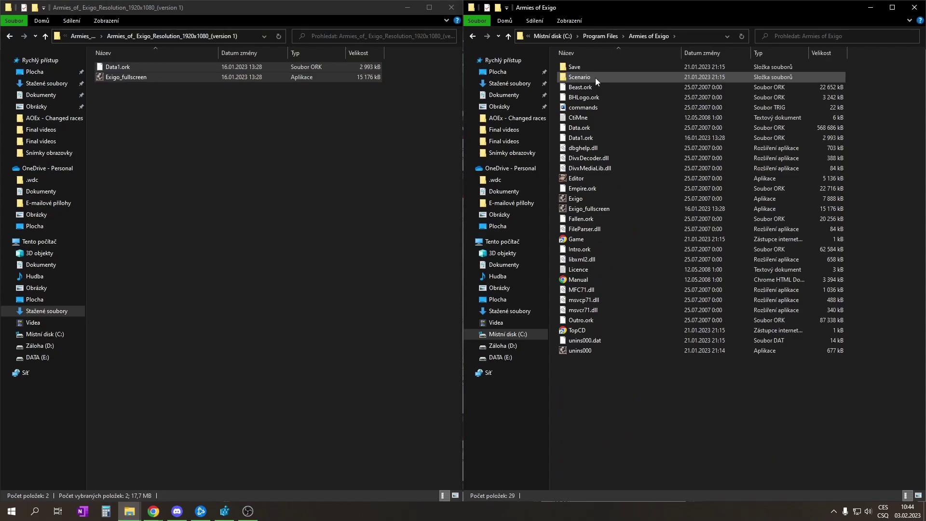
pyautogui.moveTo(185, 120); pyautogui.dragTo(151, 78)
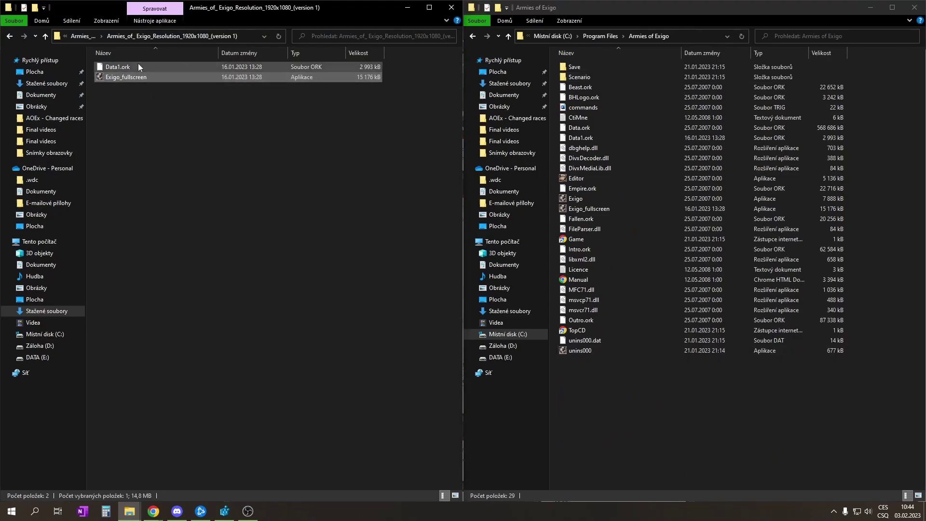
pyautogui.click(166, 122)
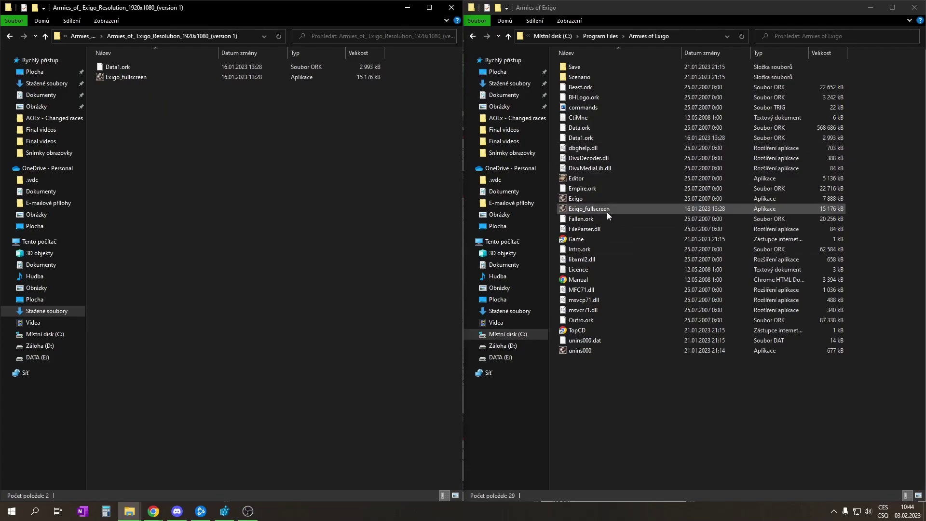
pyautogui.click(589, 211)
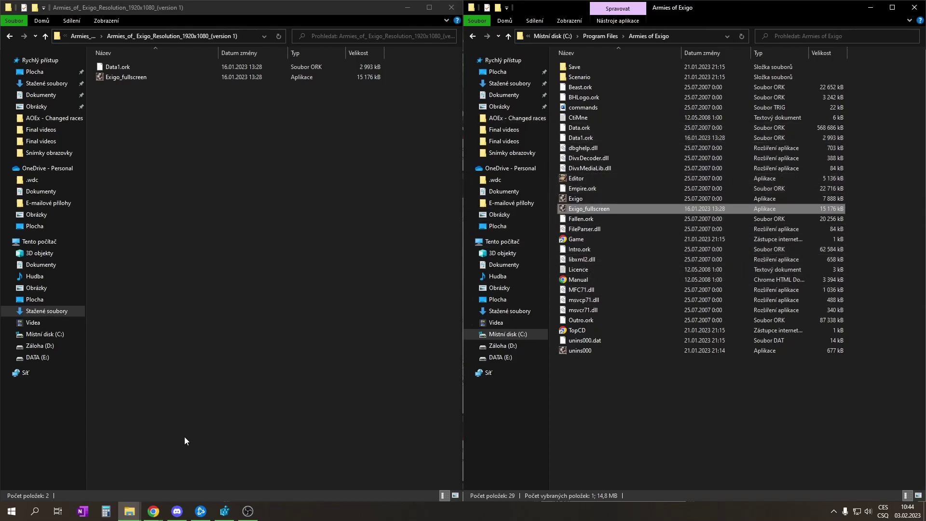
# - Scroll ModDB to the language hex-code comment, snap Chrome right and Registry Editor left
pyautogui.moveTo(153, 513)
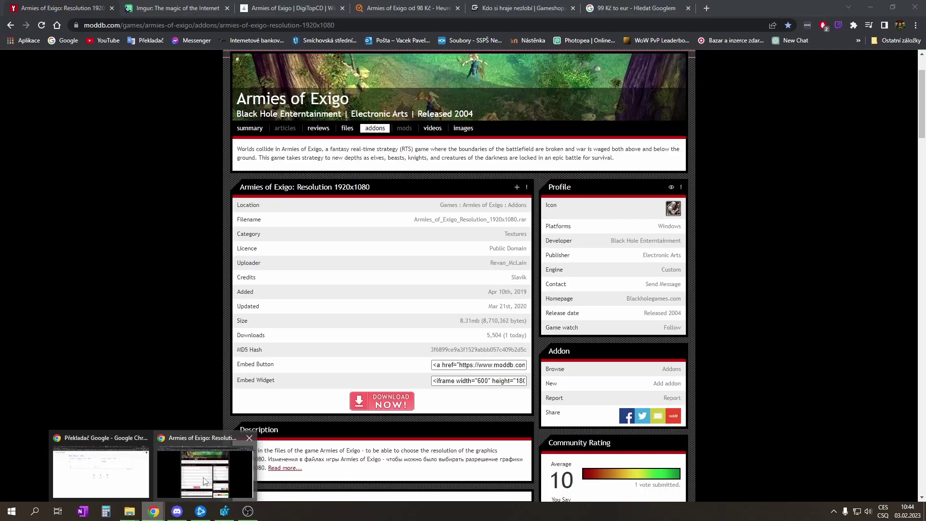
pyautogui.click(201, 476)
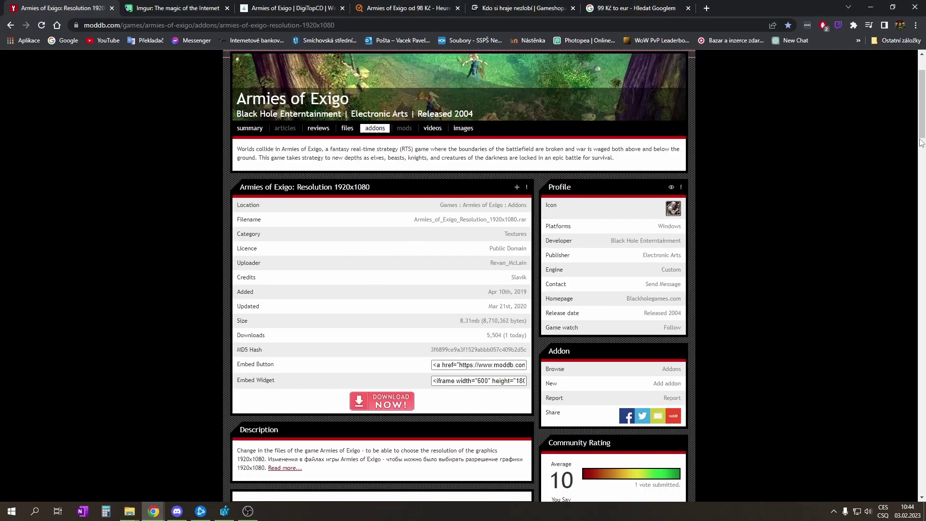
pyautogui.moveTo(921, 143); pyautogui.dragTo(923, 445)
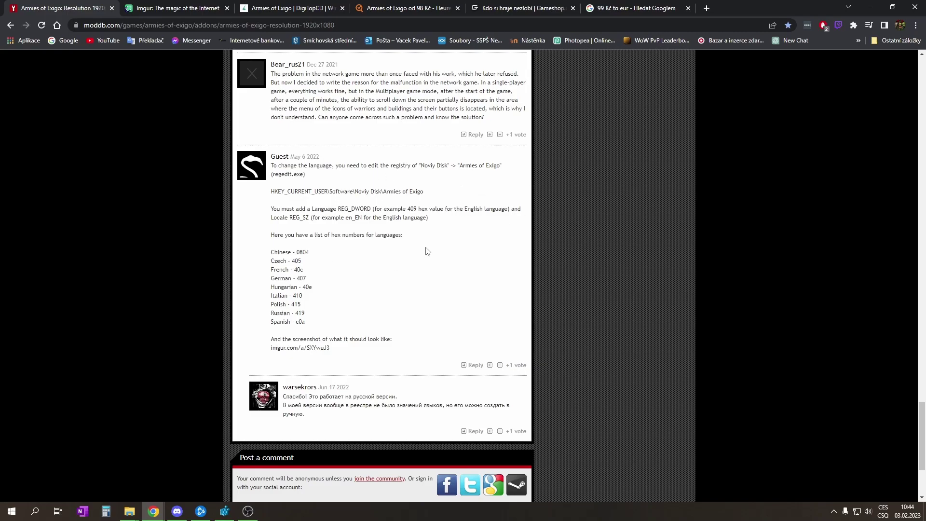
pyautogui.tripleClick(455, 284)
pyautogui.click(462, 276)
pyautogui.moveTo(756, 7)
pyautogui.mouseDown()
pyautogui.moveTo(822, 120)
pyautogui.moveTo(924, 193)
pyautogui.mouseUp()
pyautogui.click(224, 511)
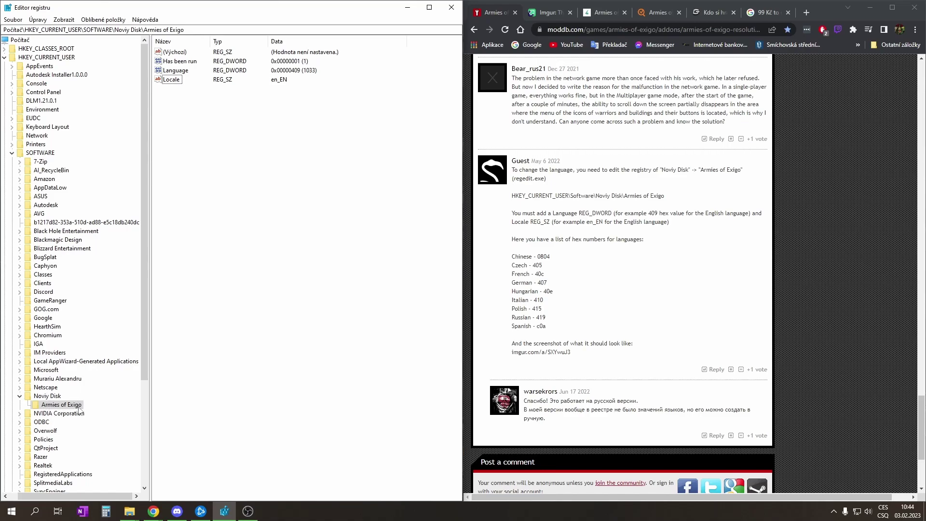
# - Inspect the existing default, Has been run and Locale values in the Armies of Exigo key
pyautogui.click(182, 62)
pyautogui.click(180, 55)
pyautogui.click(181, 62)
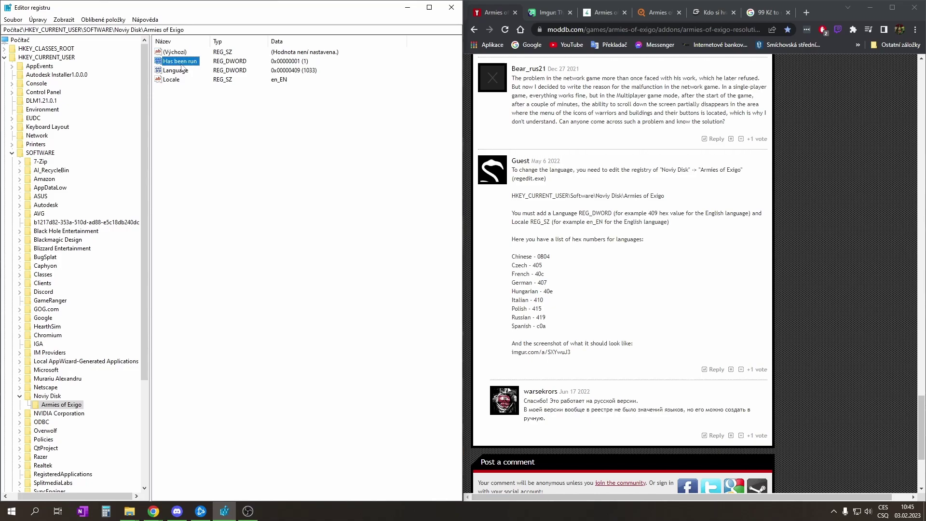
pyautogui.click(171, 81)
pyautogui.click(266, 158)
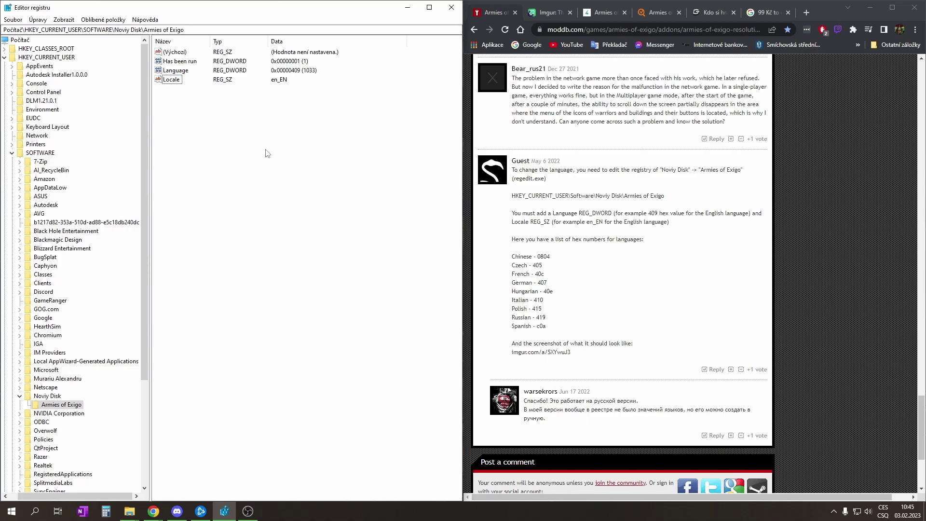
# - Create a string value named Nová hodnota #1, leaving its data empty
pyautogui.rightClick(211, 122)
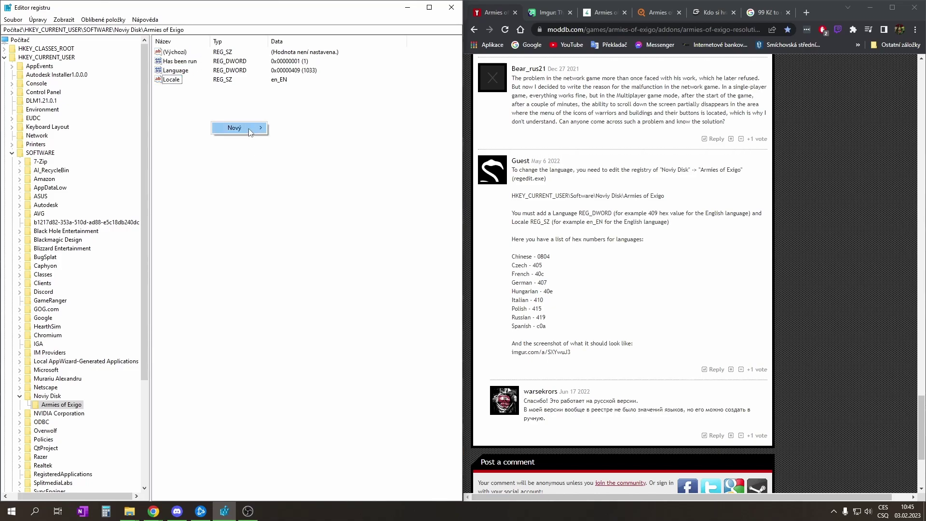
pyautogui.moveTo(245, 127)
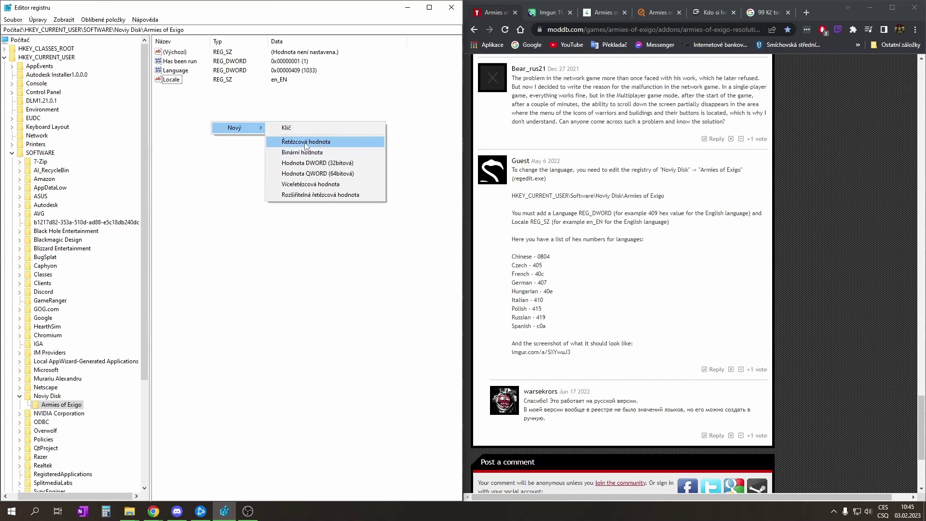
pyautogui.click(337, 140)
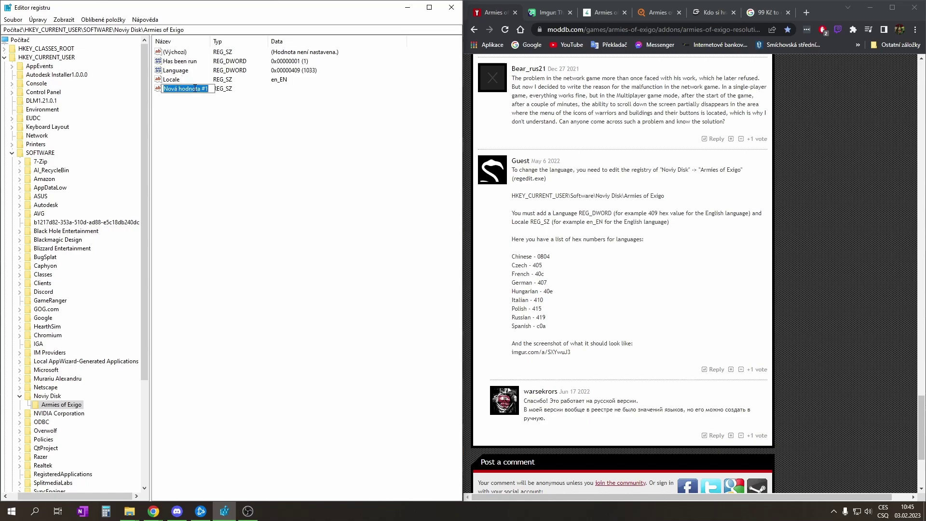
pyautogui.press('Return')
pyautogui.doubleClick(159, 91)
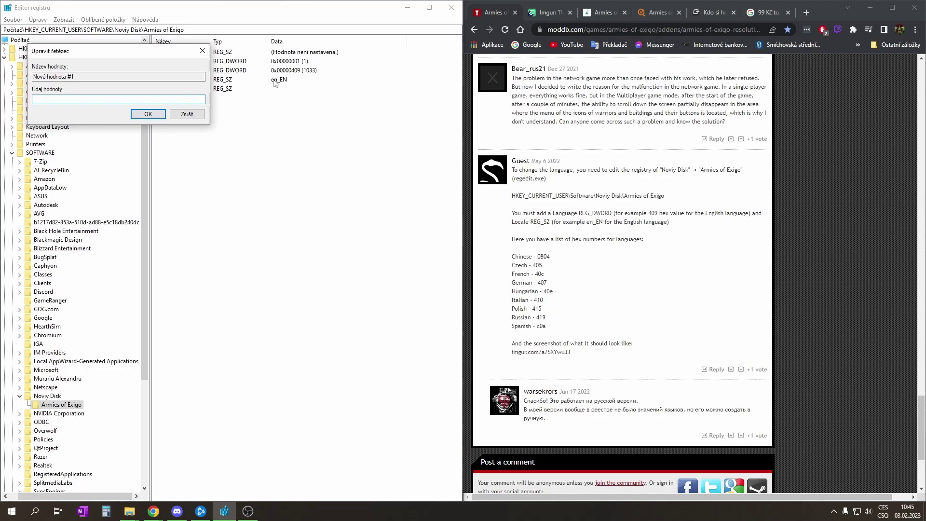
pyautogui.click(201, 54)
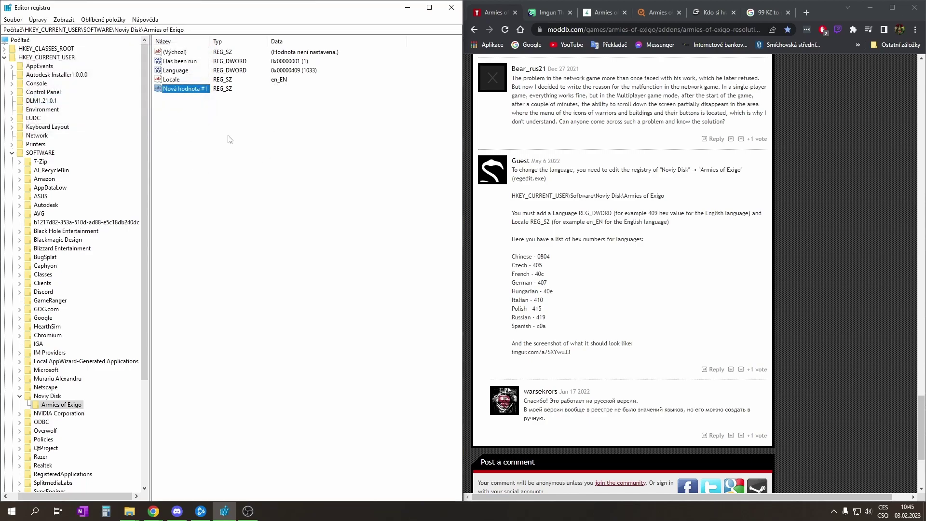
# - Create a DWORD (32-bit) value named Nová hodnota #2, leaving its data at 0
pyautogui.rightClick(228, 137)
pyautogui.moveTo(274, 149)
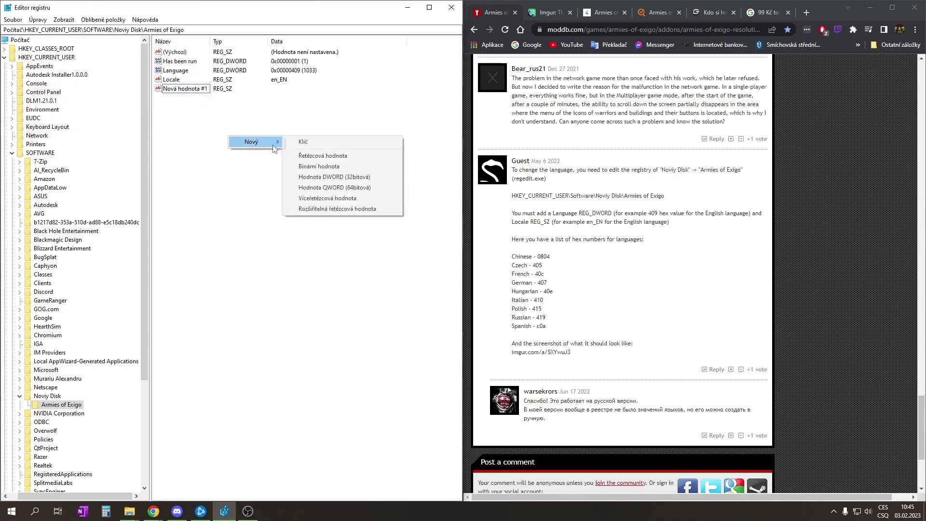
pyautogui.click(341, 180)
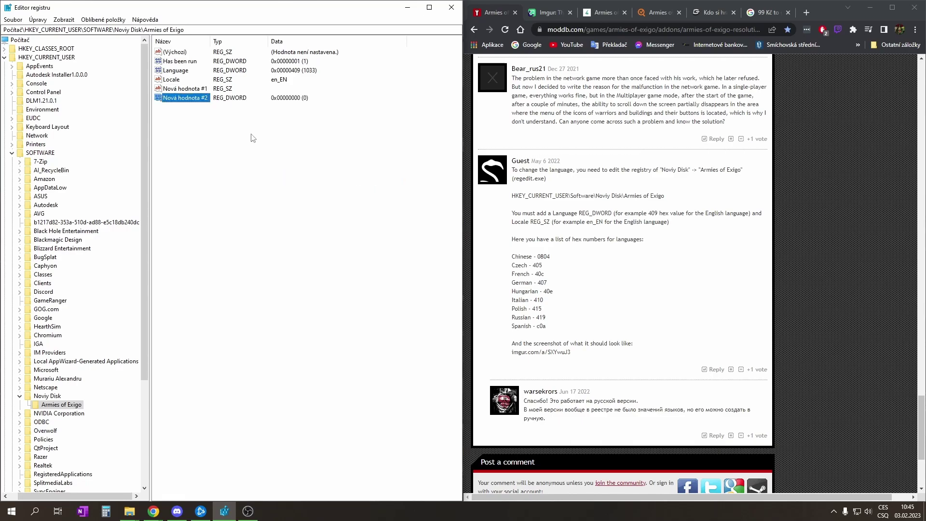
pyautogui.doubleClick(160, 98)
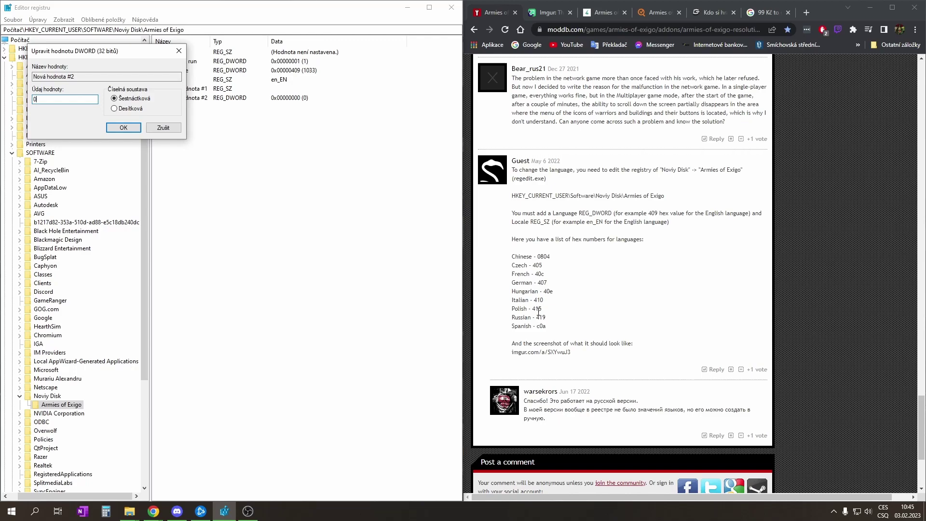
pyautogui.click(179, 51)
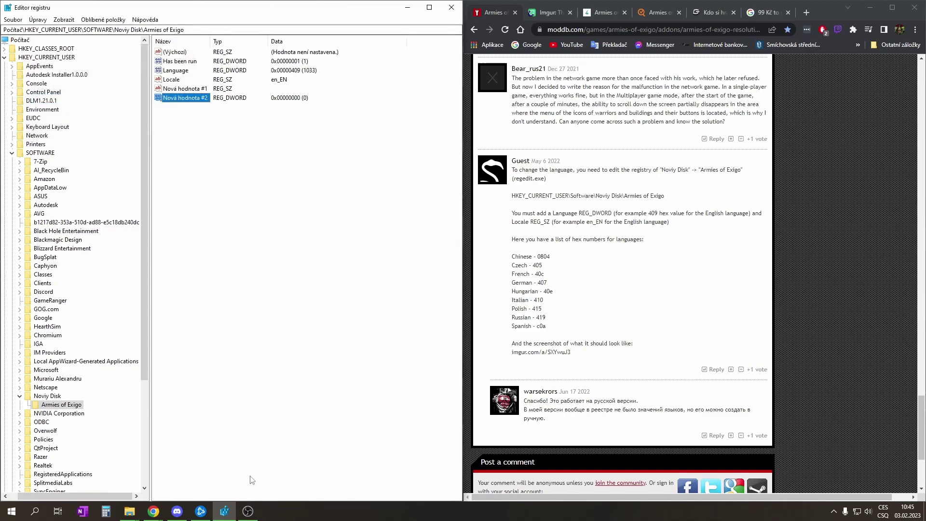
# - Bring the Armies of Exigo game folder window forward from the Explorer taskbar group
pyautogui.click(130, 511)
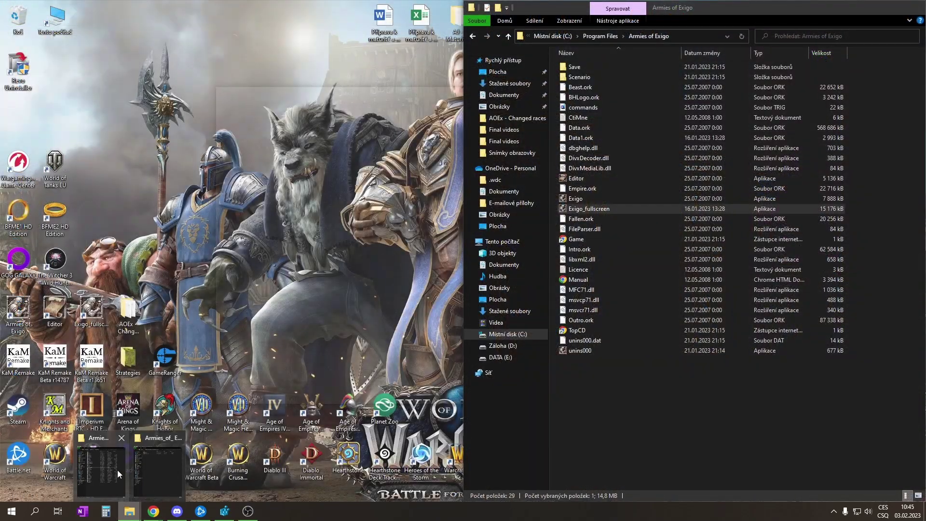
pyautogui.click(117, 470)
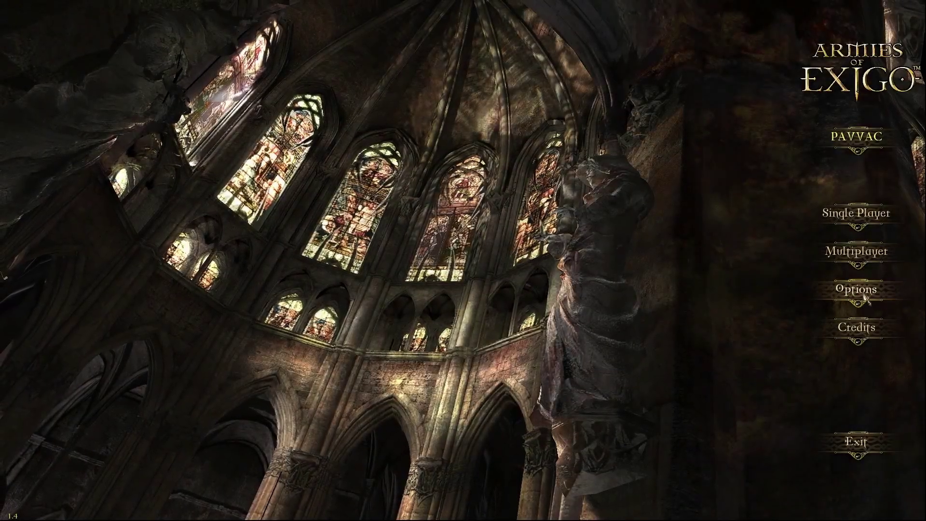
pyautogui.click(876, 298)
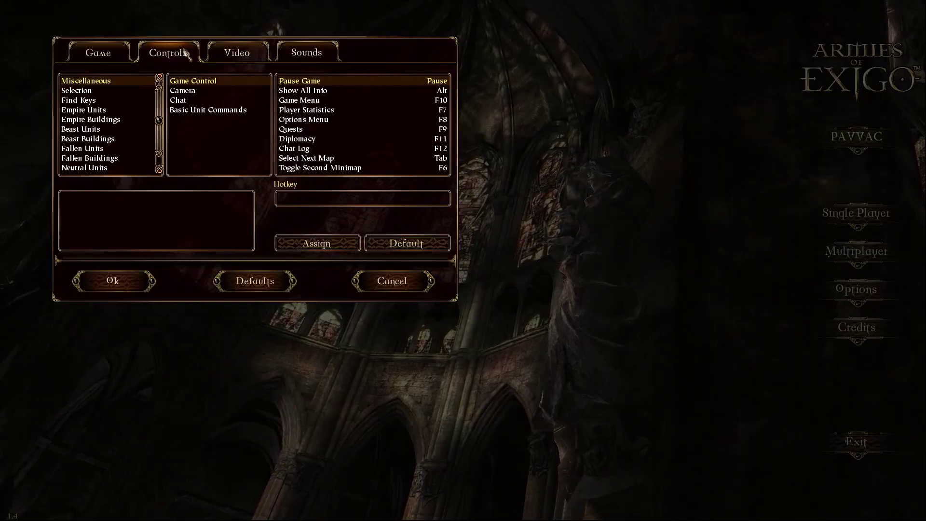
pyautogui.click(246, 54)
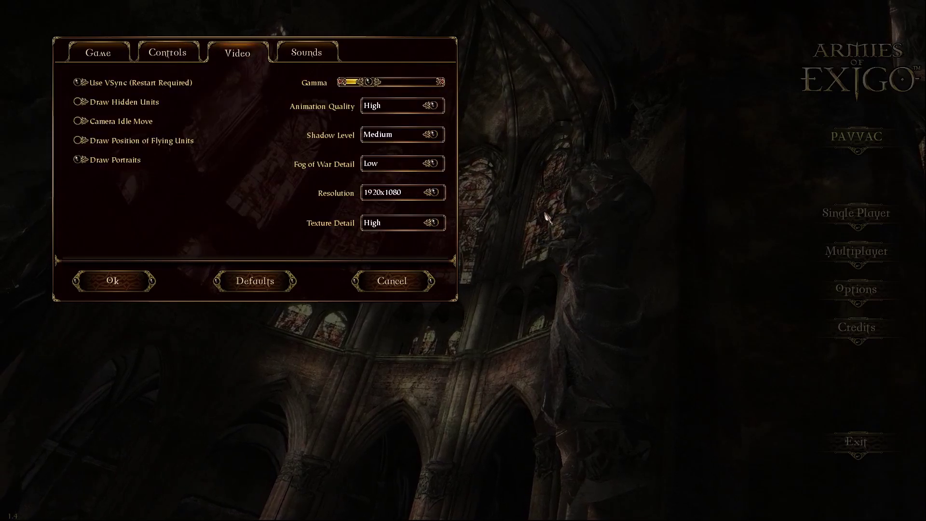
pyautogui.click(418, 193)
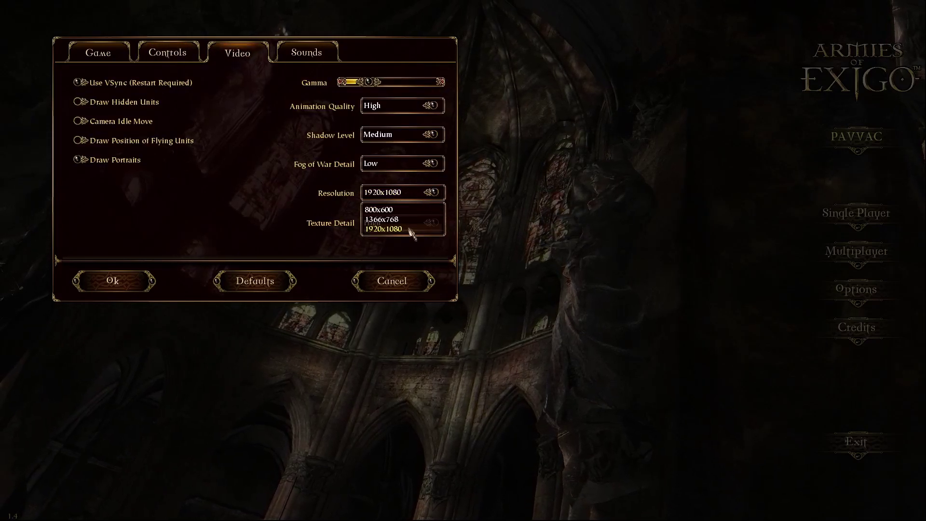
pyautogui.click(133, 284)
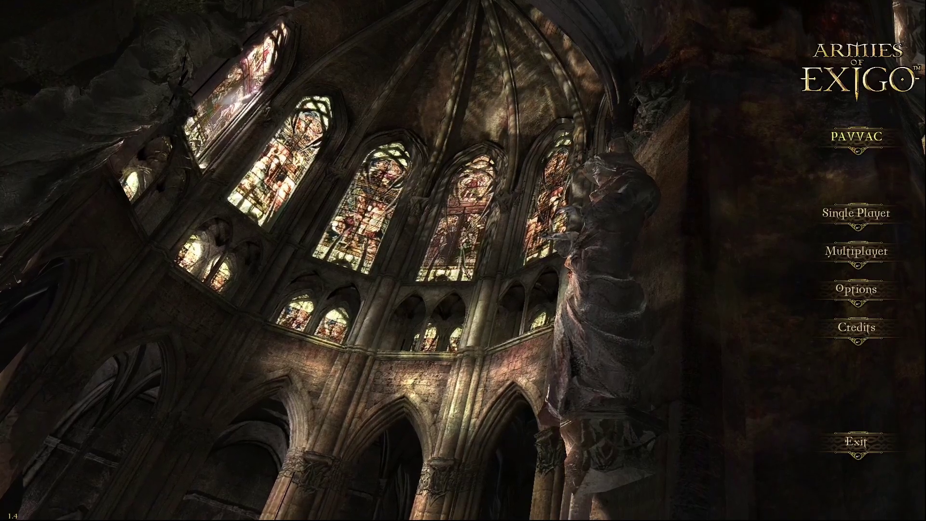